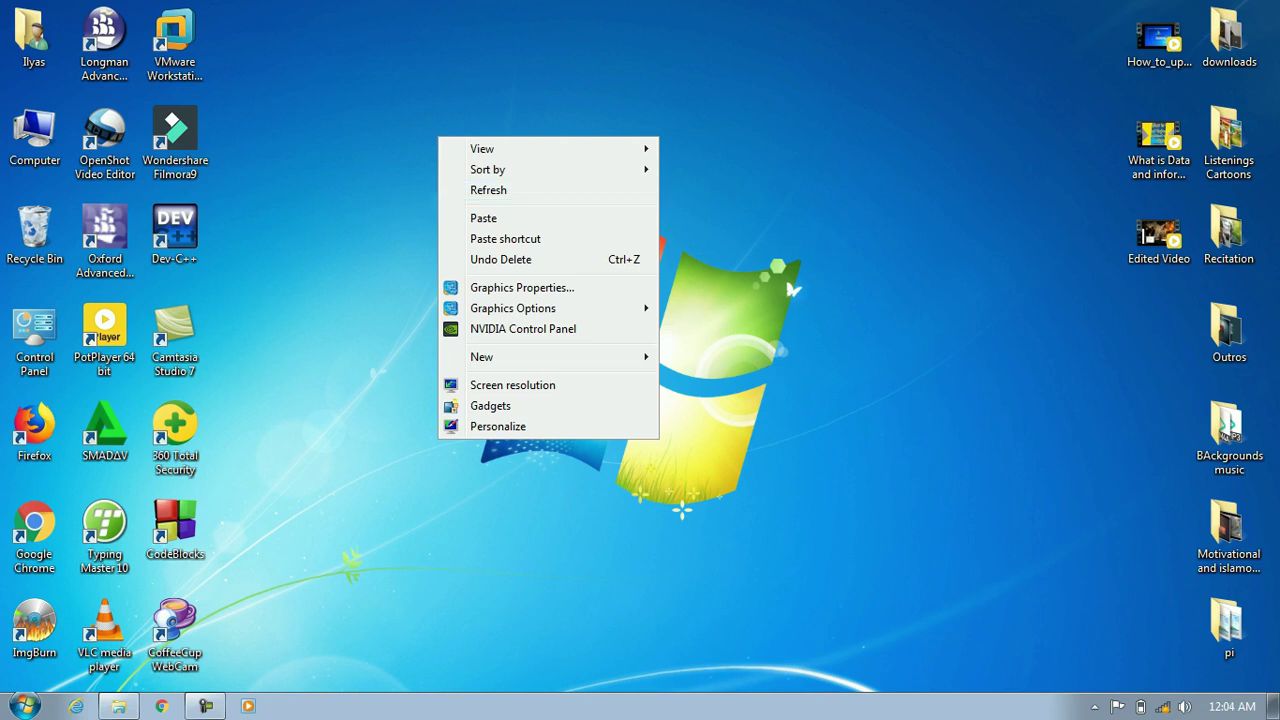
{"action": "left_click", "coordinate": [488, 190]}
{"action": "right_click", "coordinate": [506, 190]}
{"action": "left_click", "coordinate": [545, 245]}
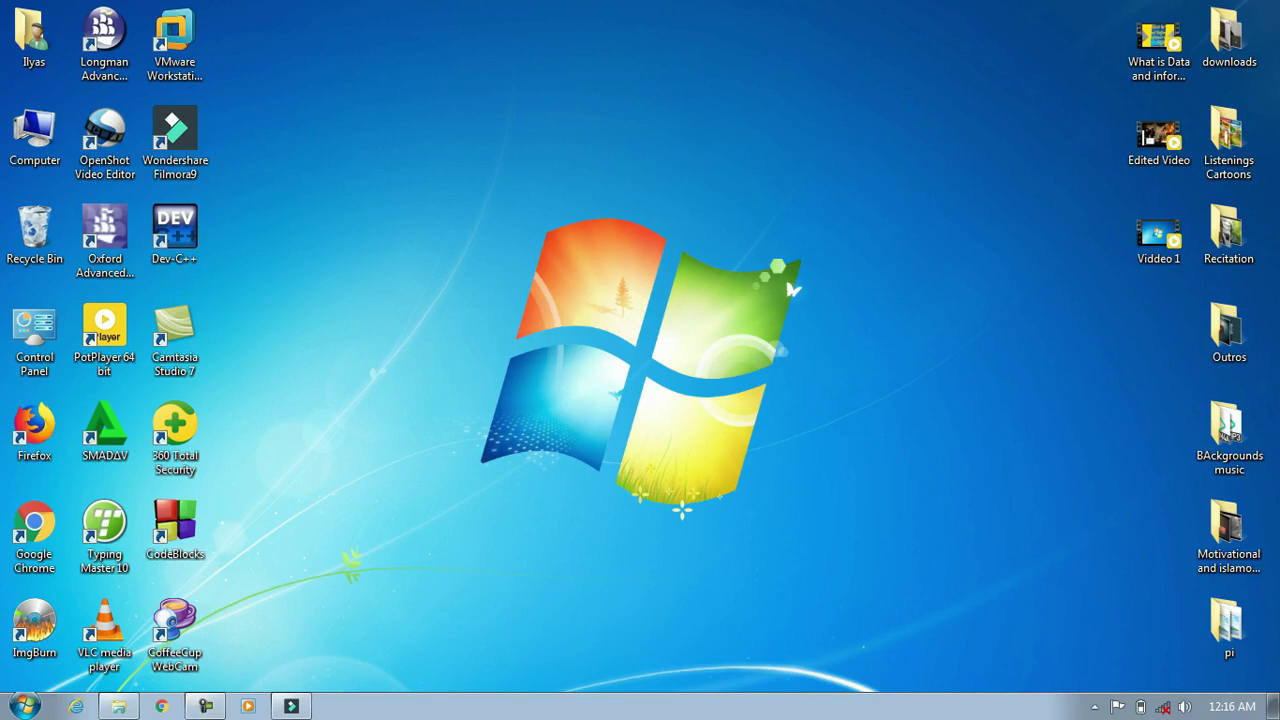
{"action": "right_click", "coordinate": [626, 302]}
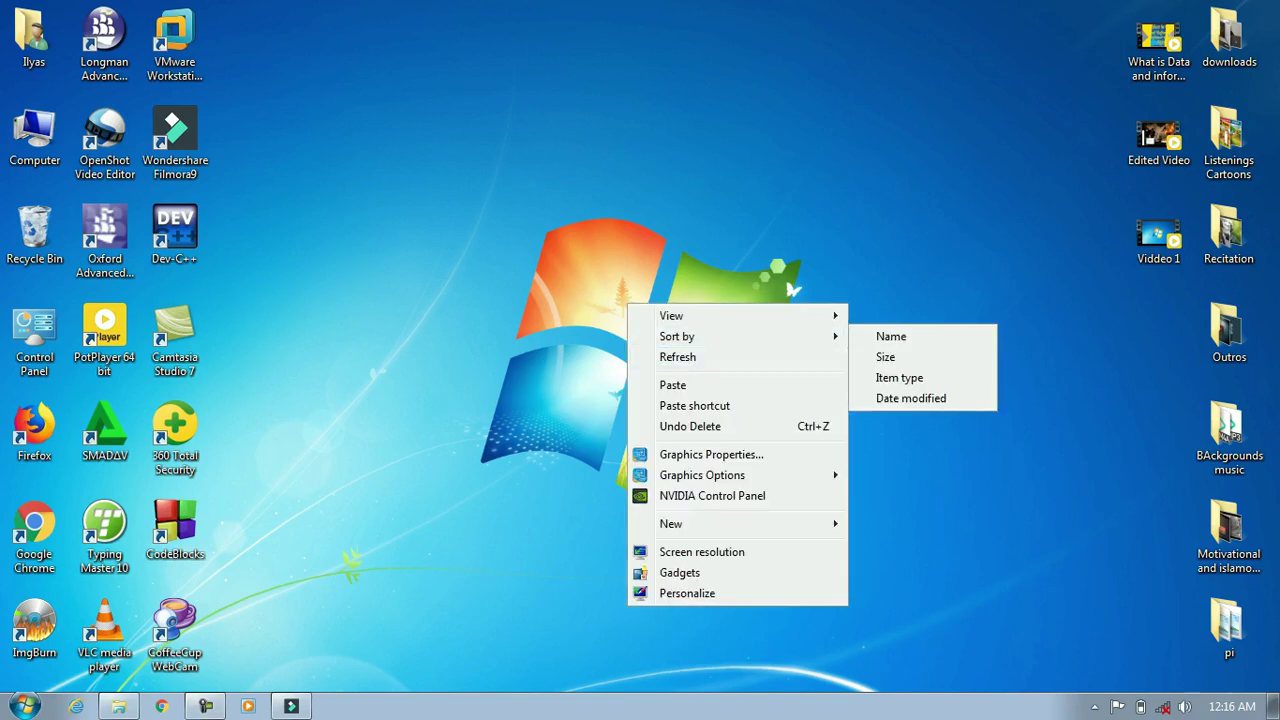
{"action": "key", "text": "Escape"}
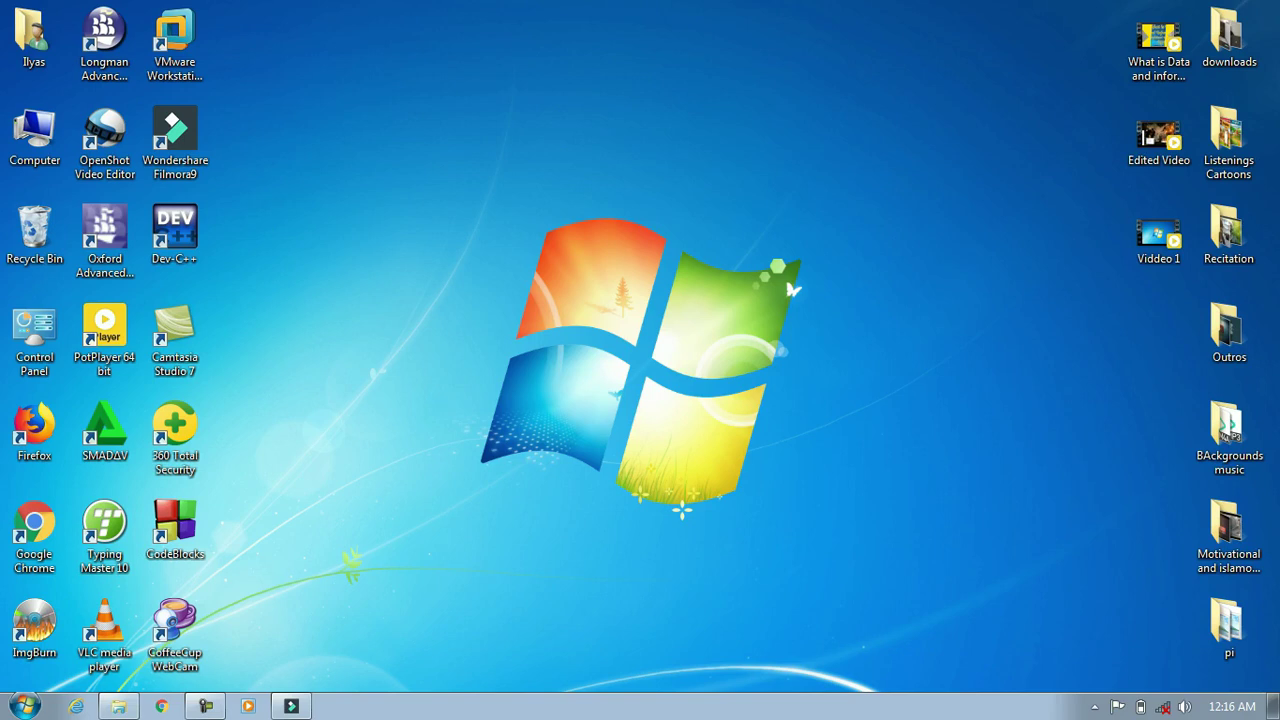
Search the installed programs for "system inf" and open System Information
{"action": "key", "text": "super"}
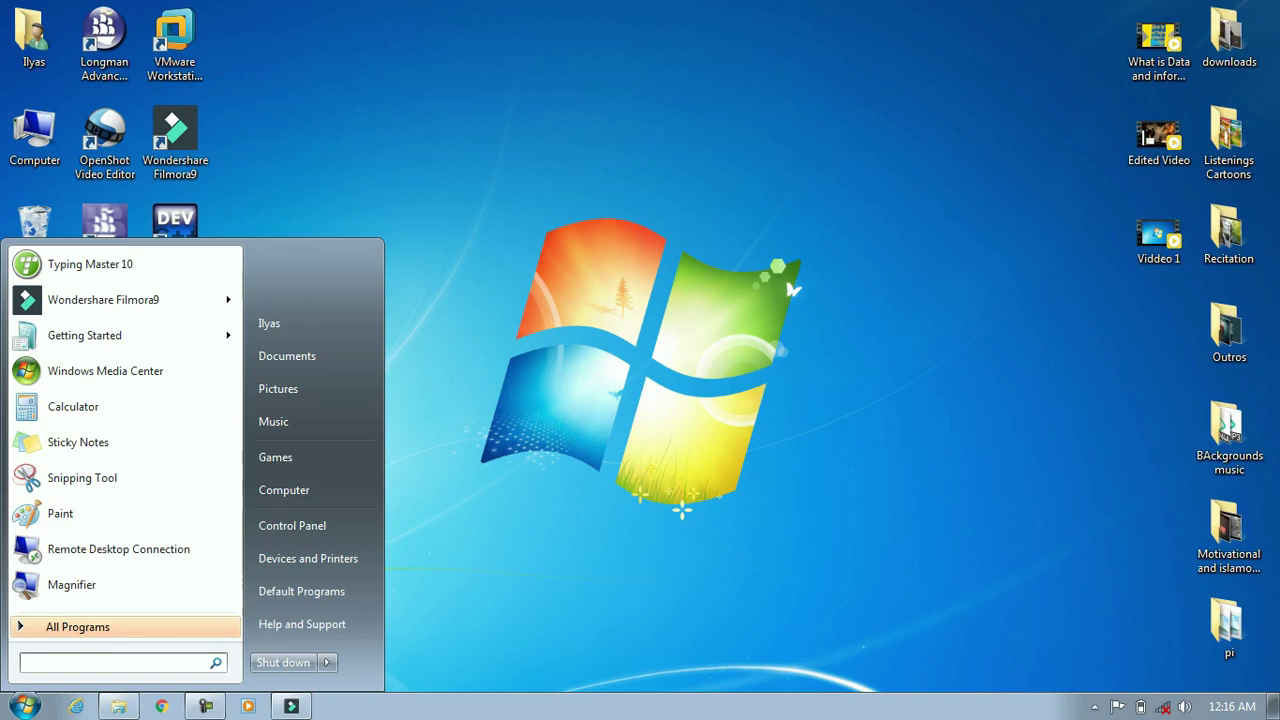
{"action": "type", "text": "system"}
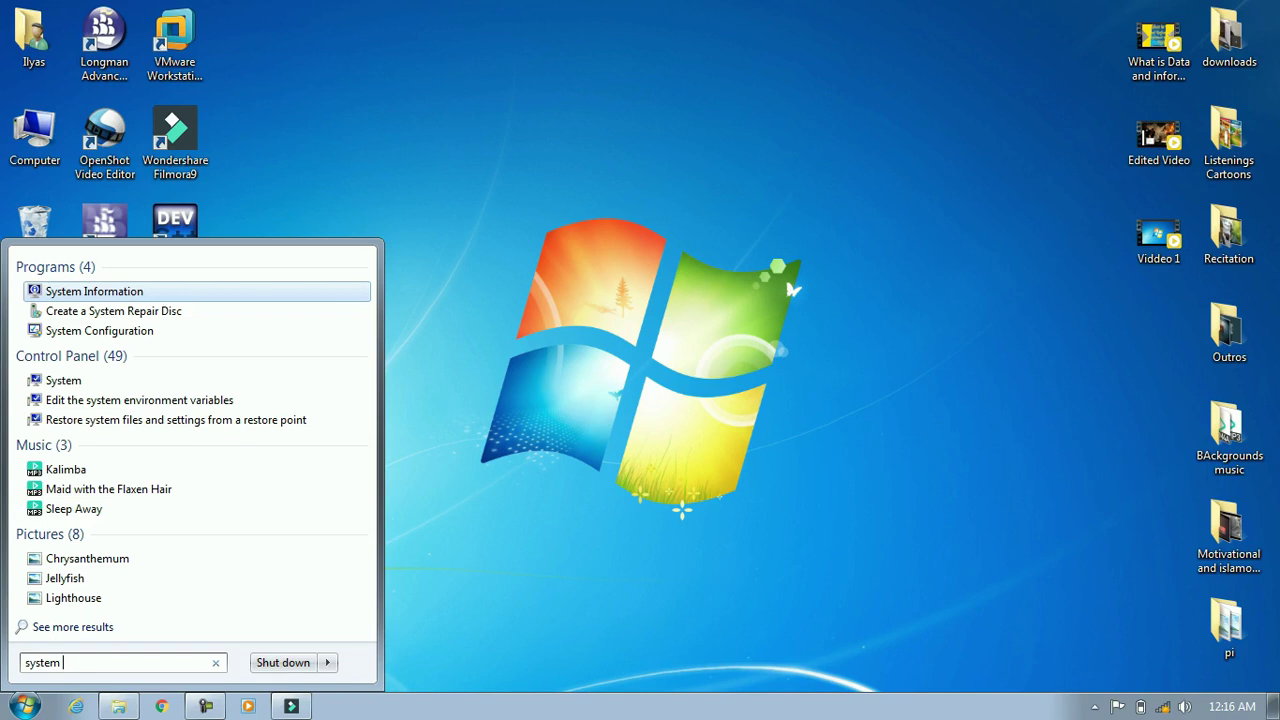
{"action": "type", "text": "in"}
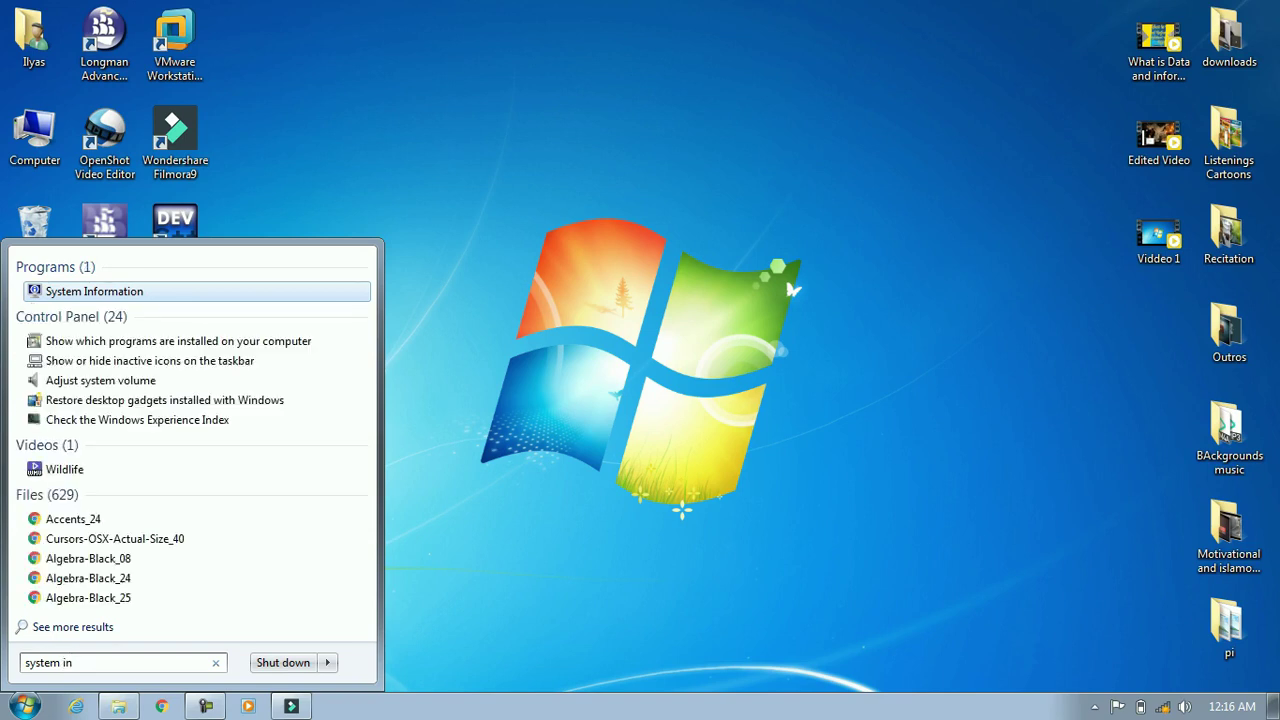
{"action": "type", "text": "f"}
{"action": "key", "text": "Return"}
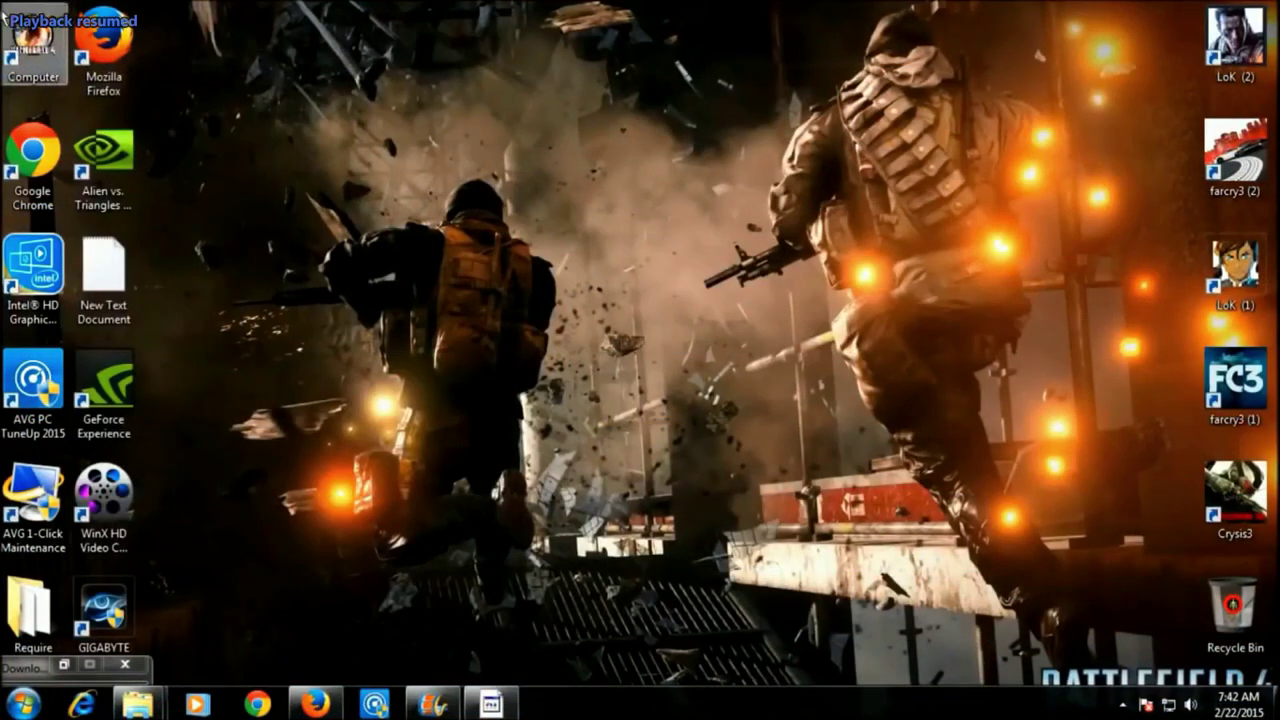
Open the computer's properties and maximize the System window to check the system type
{"action": "key", "text": "super"}
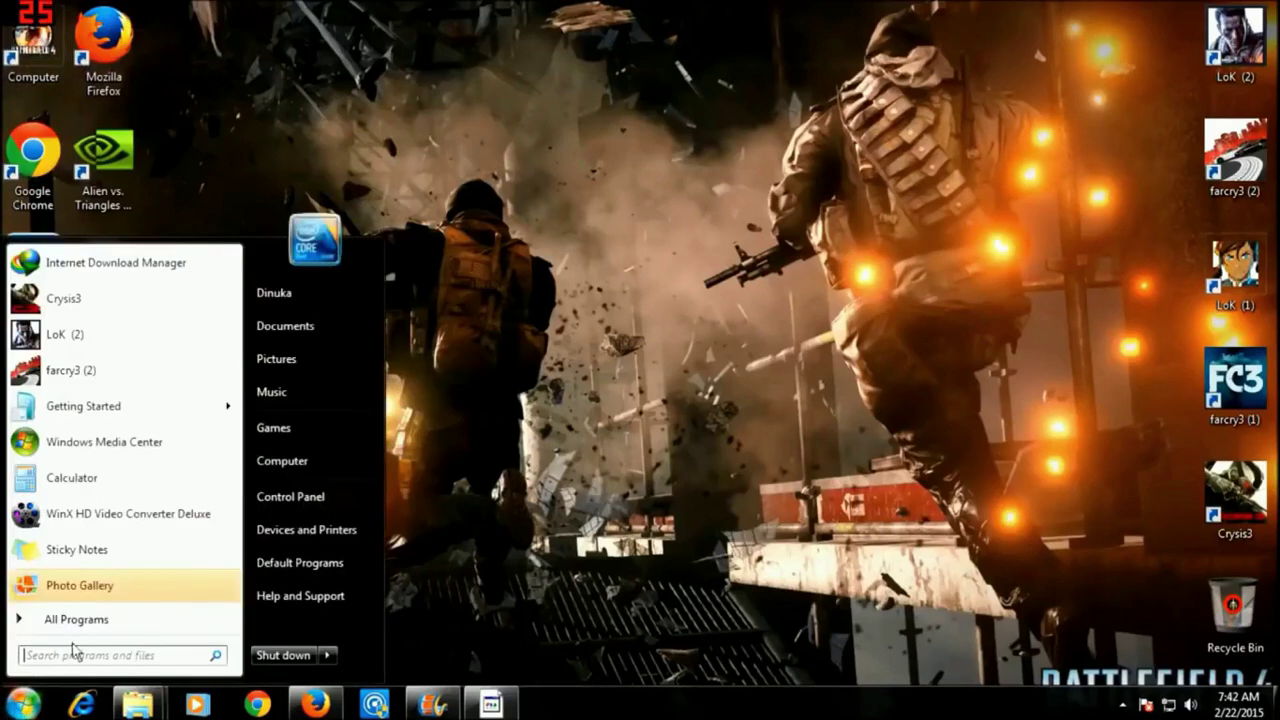
{"action": "right_click", "coordinate": [305, 467]}
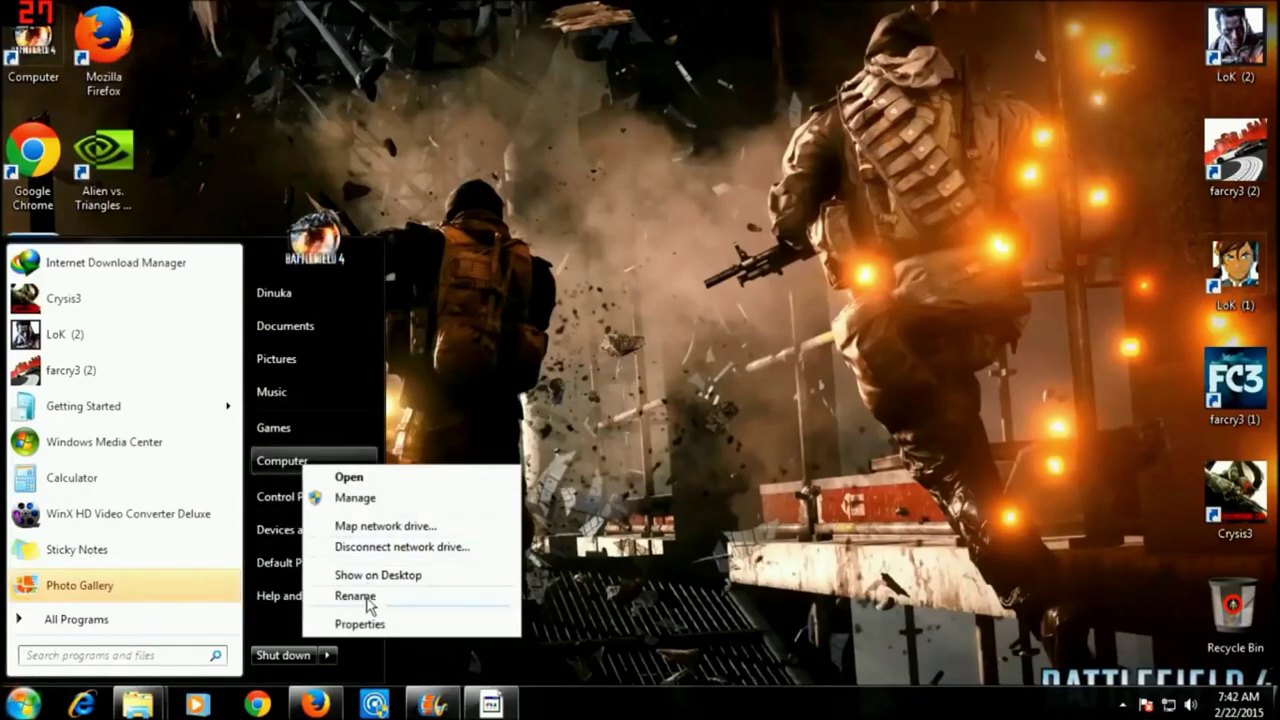
{"action": "left_click", "coordinate": [360, 624]}
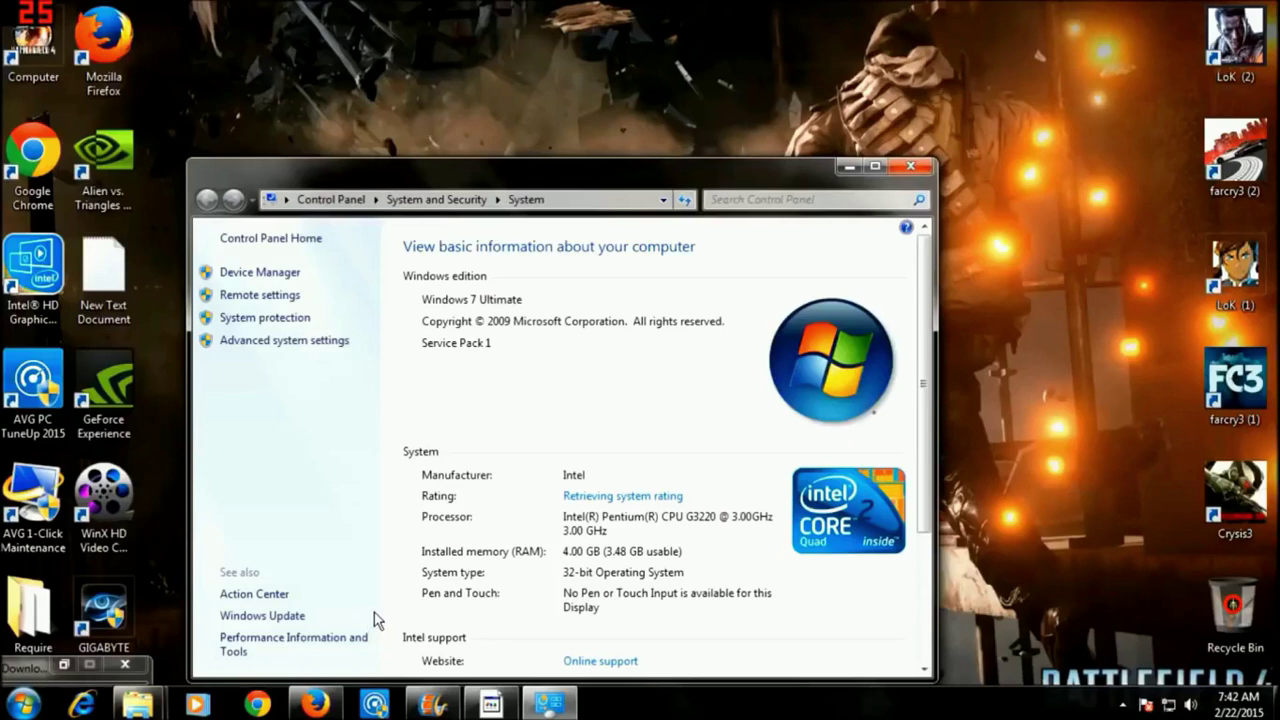
{"action": "left_click", "coordinate": [875, 166]}
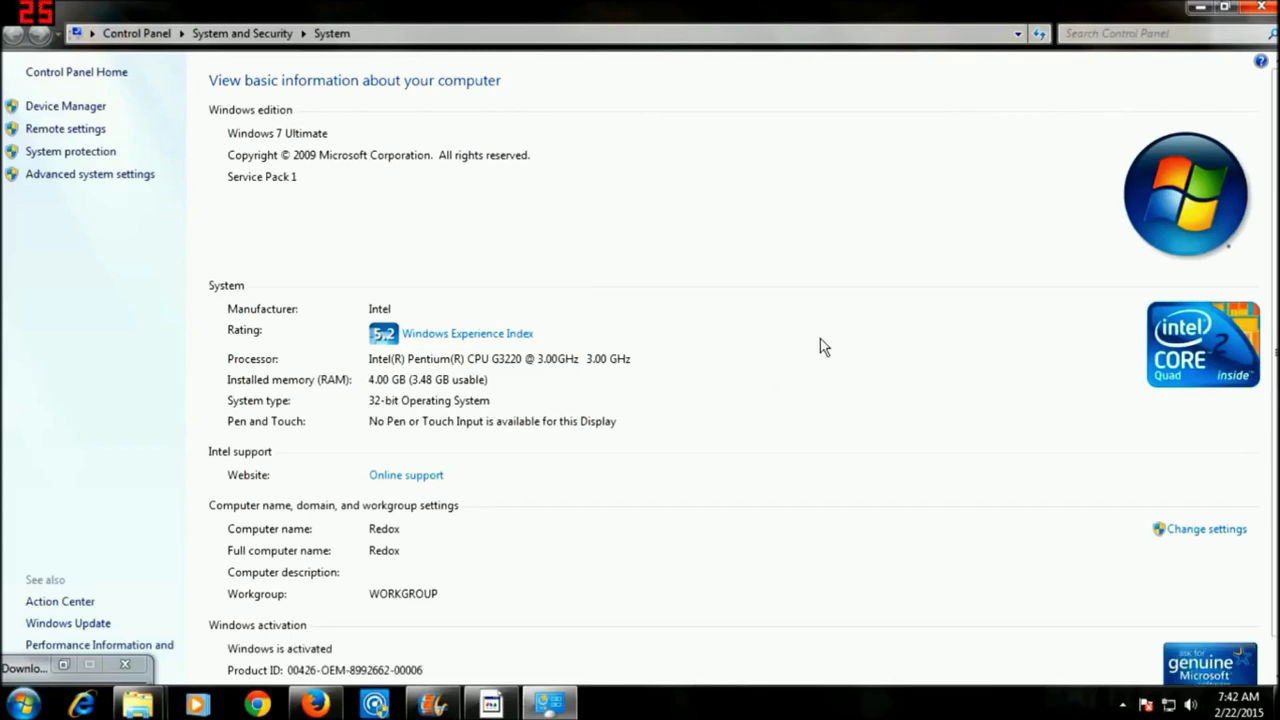
View the detailed performance and system information from the Windows Experience Index, check the 64-bit capable entry, and close both windows
{"action": "left_click", "coordinate": [445, 336]}
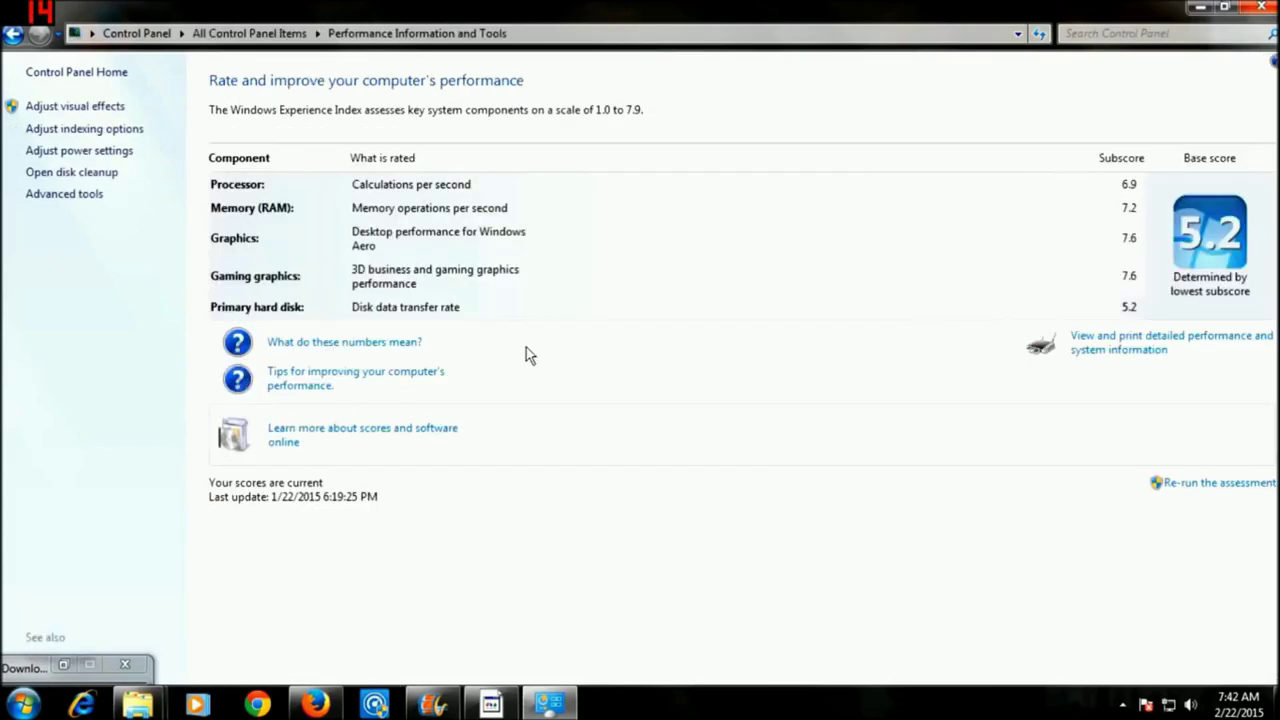
{"action": "left_click", "coordinate": [1208, 345]}
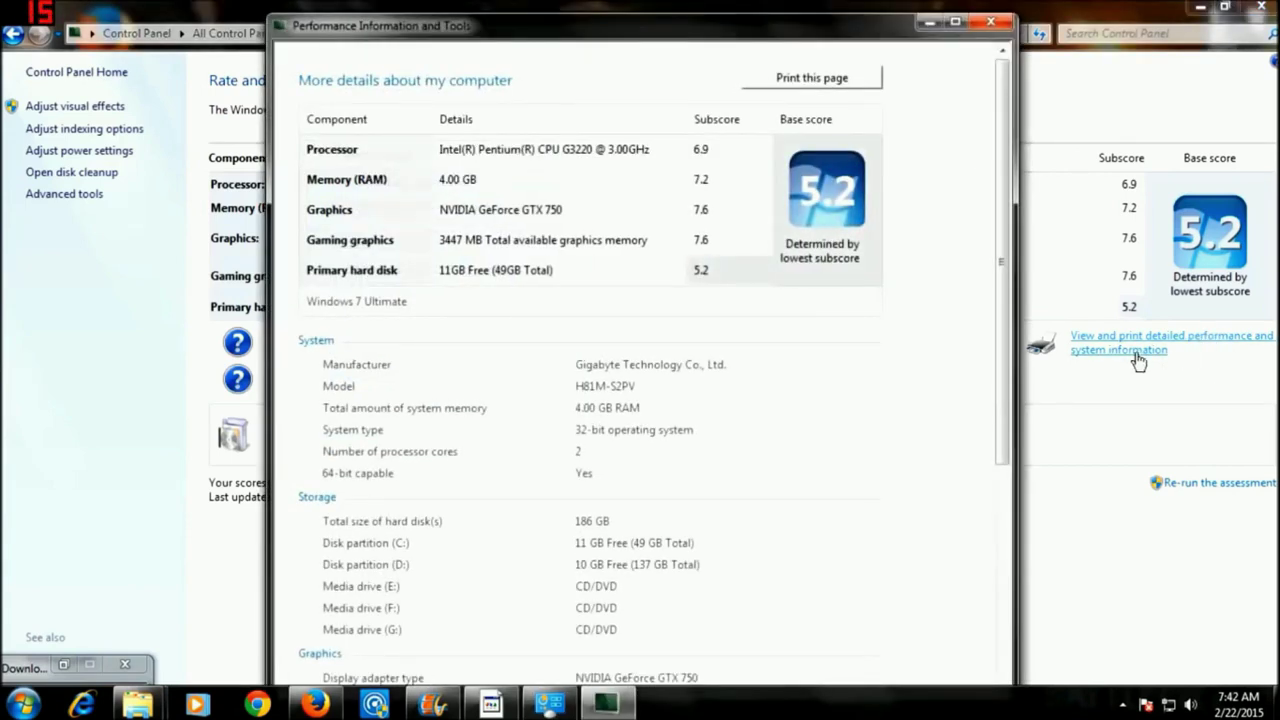
{"action": "left_click_drag", "start_coordinate": [567, 476], "coordinate": [610, 475]}
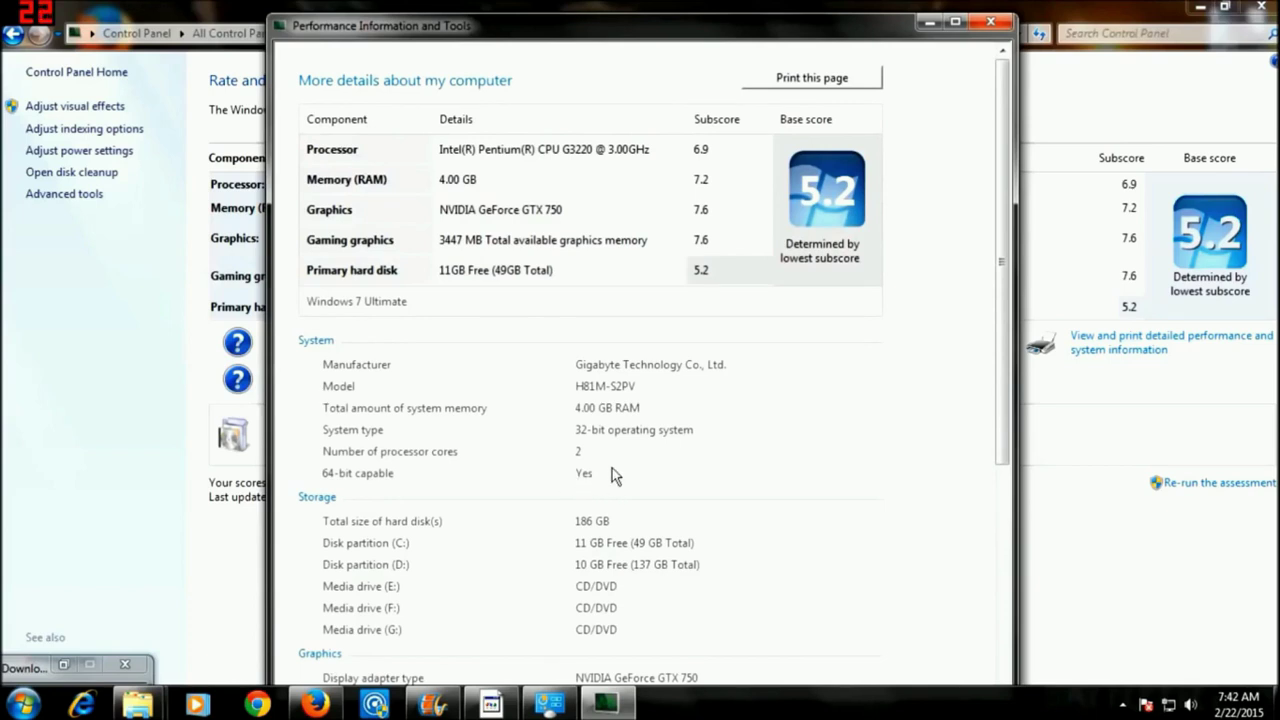
{"action": "left_click", "coordinate": [325, 484]}
{"action": "left_click", "coordinate": [996, 29]}
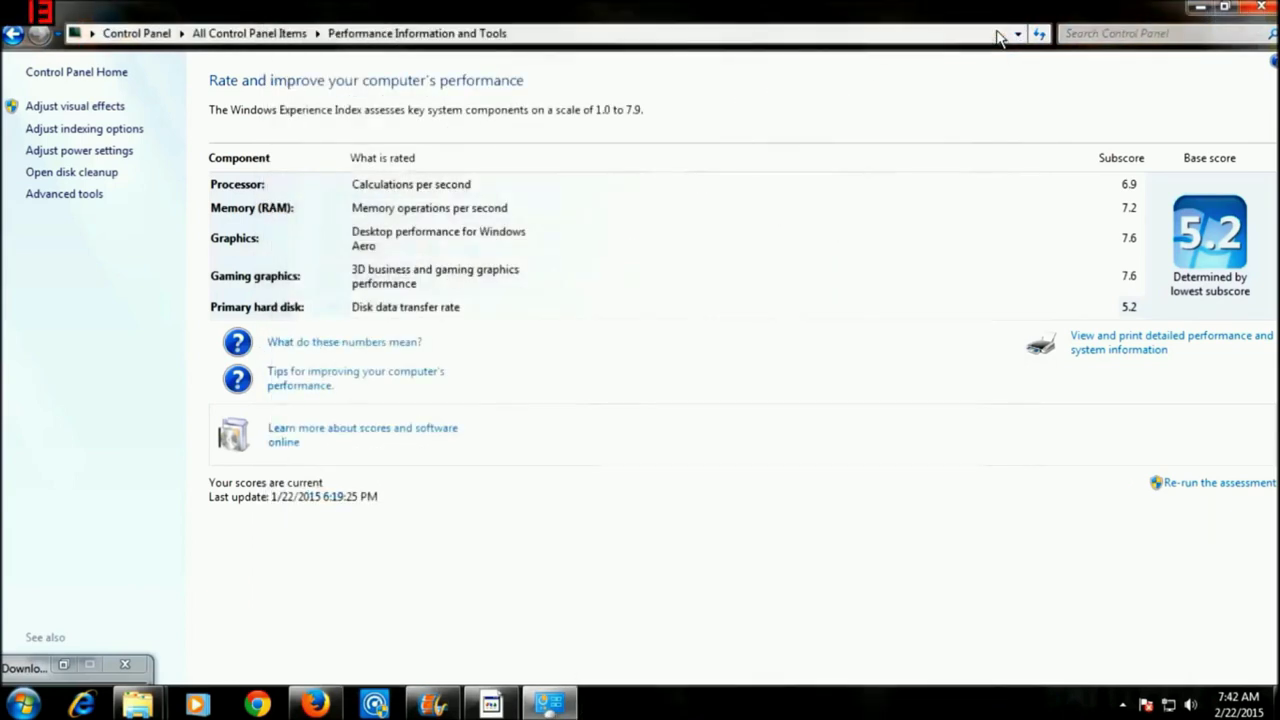
{"action": "left_click", "coordinate": [1258, 7]}
{"action": "right_click", "coordinate": [814, 222]}
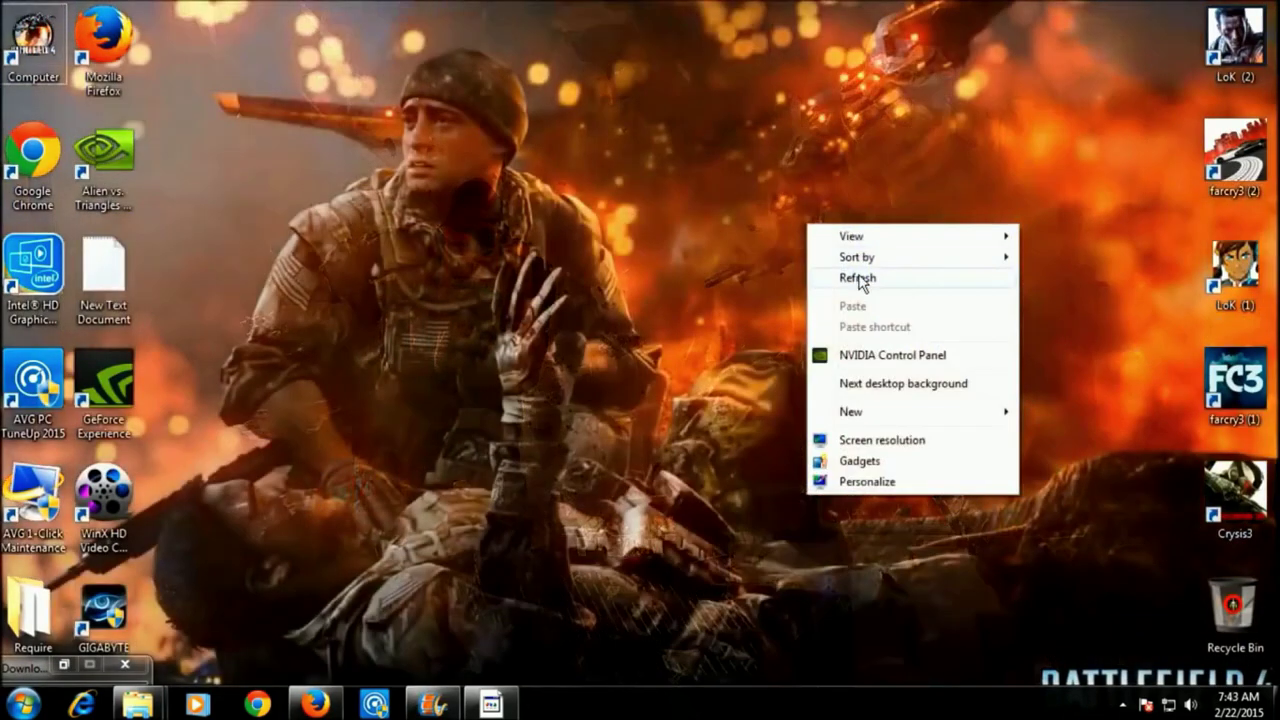
{"action": "left_click", "coordinate": [848, 272]}
{"action": "left_click", "coordinate": [22, 704]}
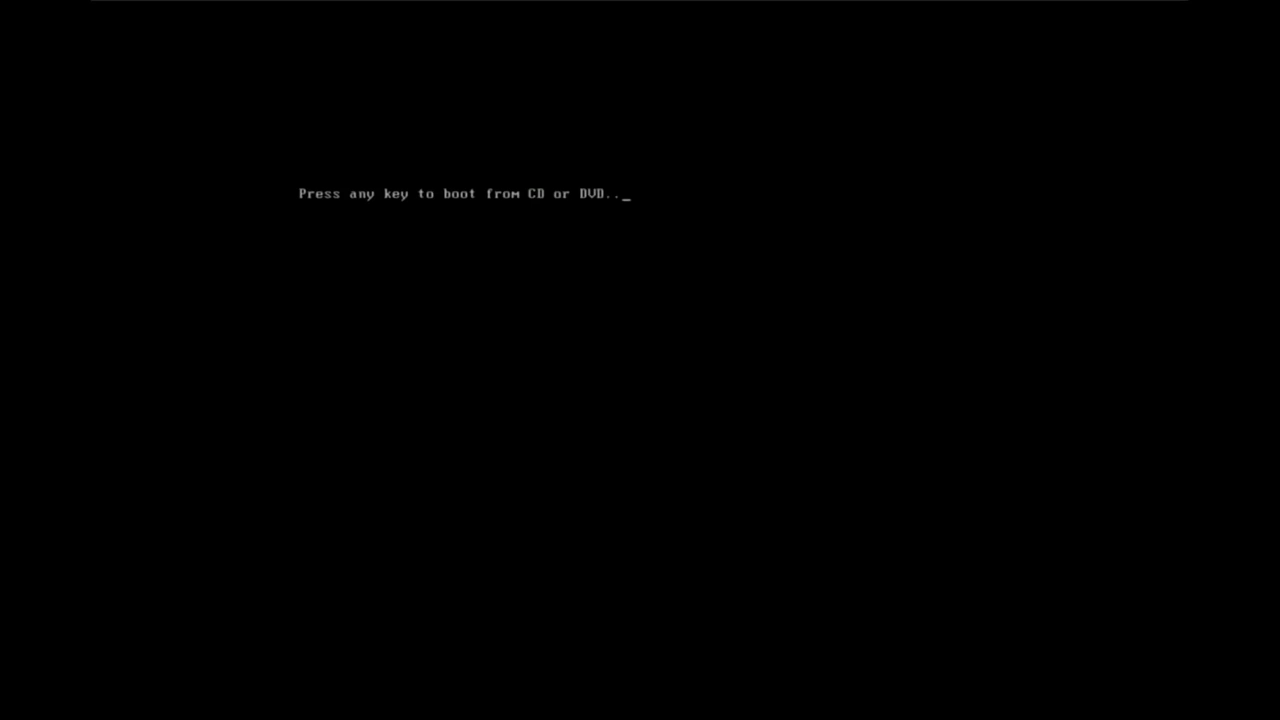
Boot from the installation DVD into Windows Setup and start the Windows 7 installation with English language, United States format and US keyboard
{"action": "key", "text": "Return"}
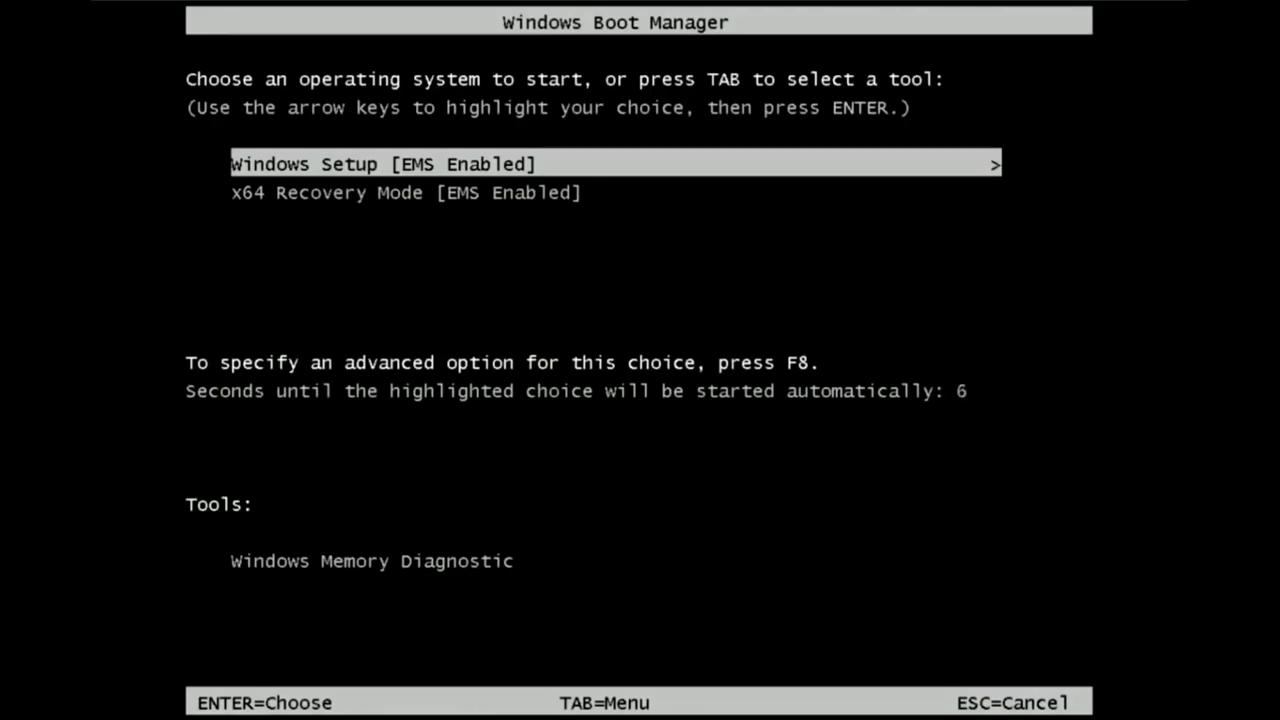
{"action": "key", "text": "Return"}
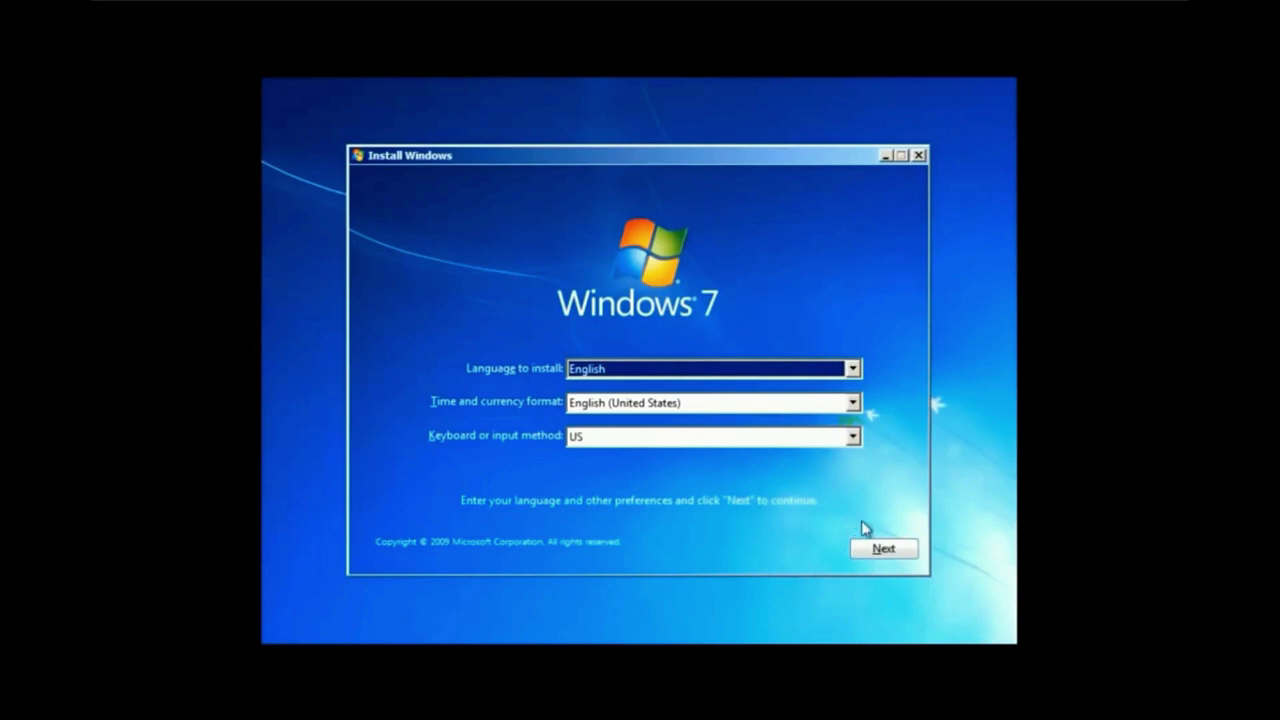
{"action": "left_click", "coordinate": [883, 547]}
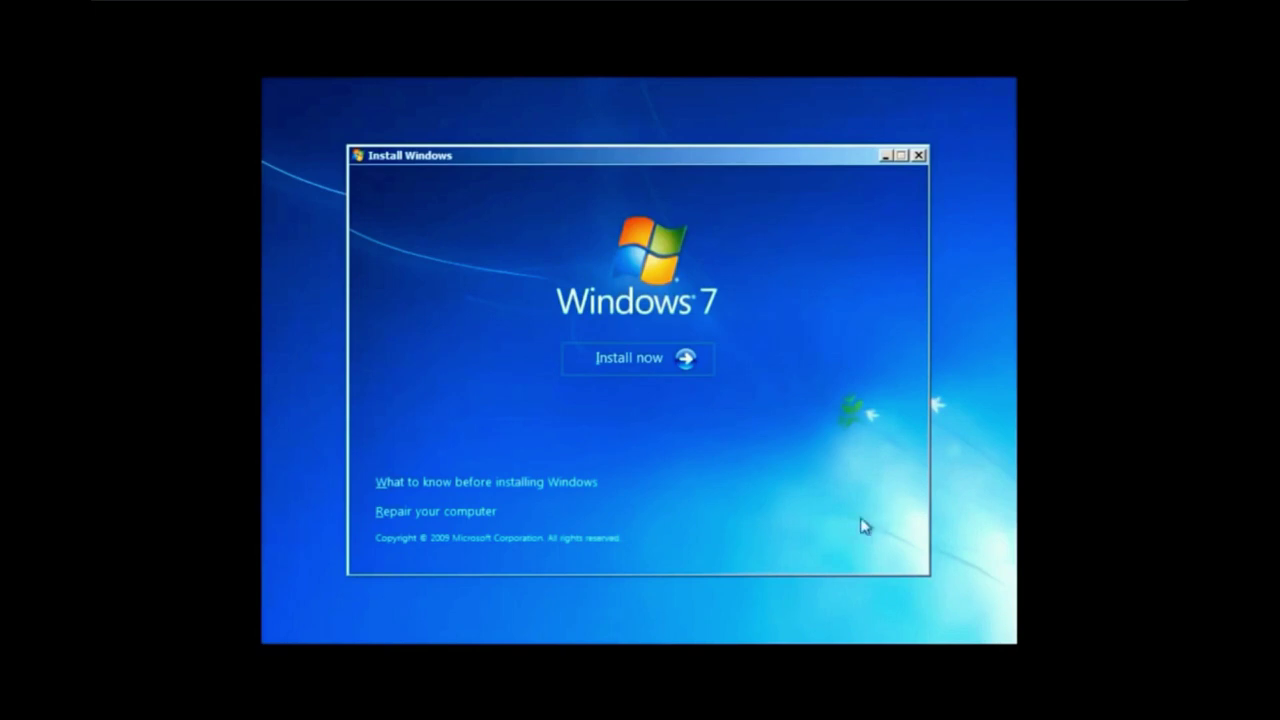
{"action": "left_click", "coordinate": [649, 358]}
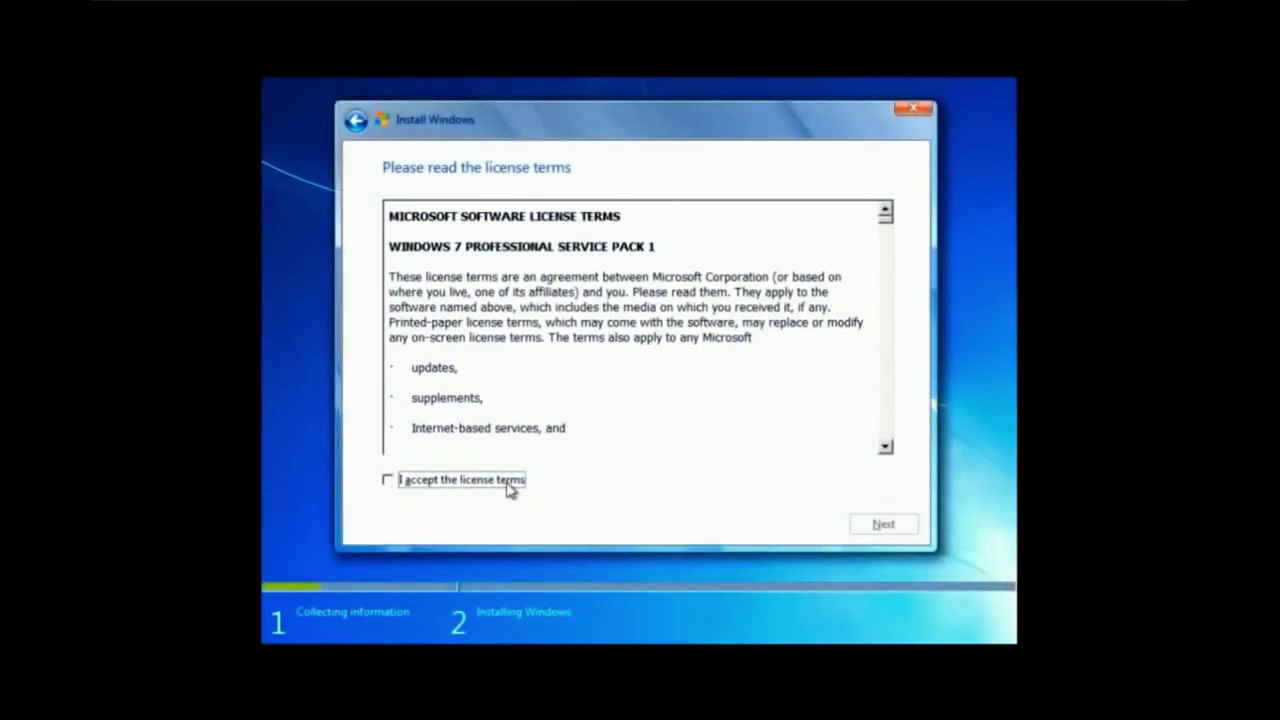
Accept the license terms and choose Disk 0 Partition 1 as the installation location for Windows
{"action": "left_click", "coordinate": [507, 484]}
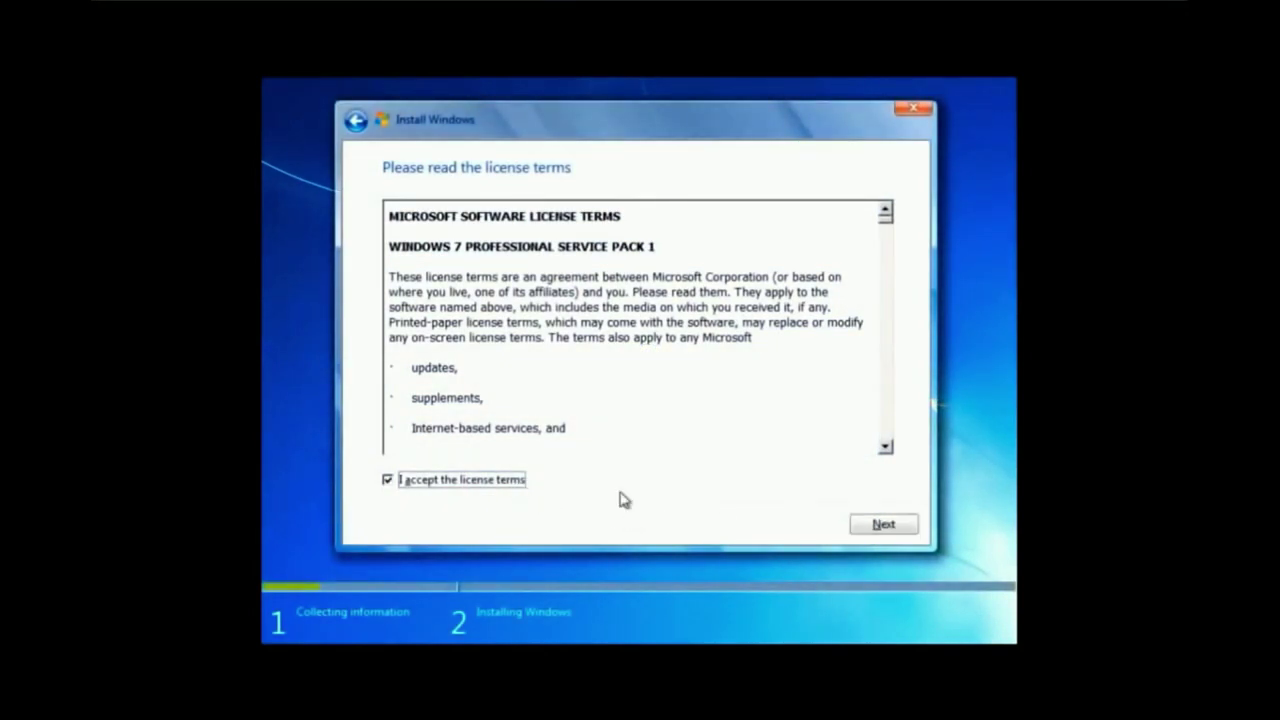
{"action": "left_click", "coordinate": [883, 523]}
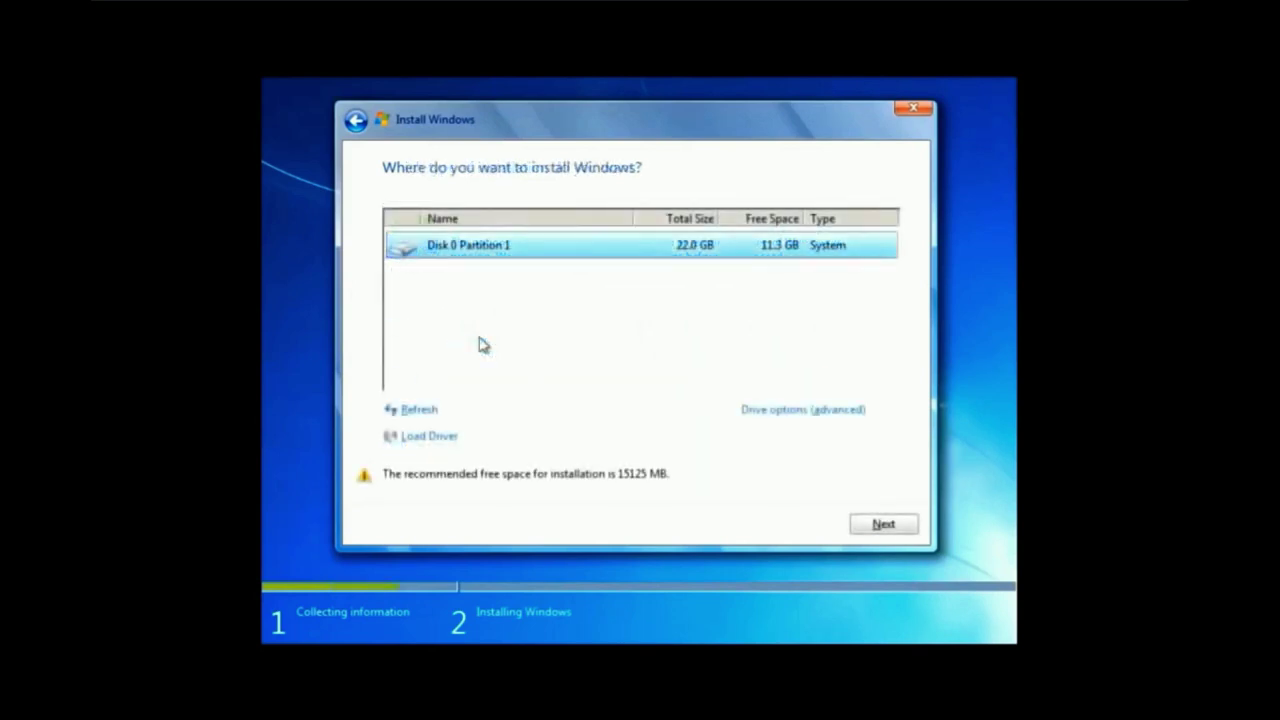
{"action": "left_click", "coordinate": [891, 532]}
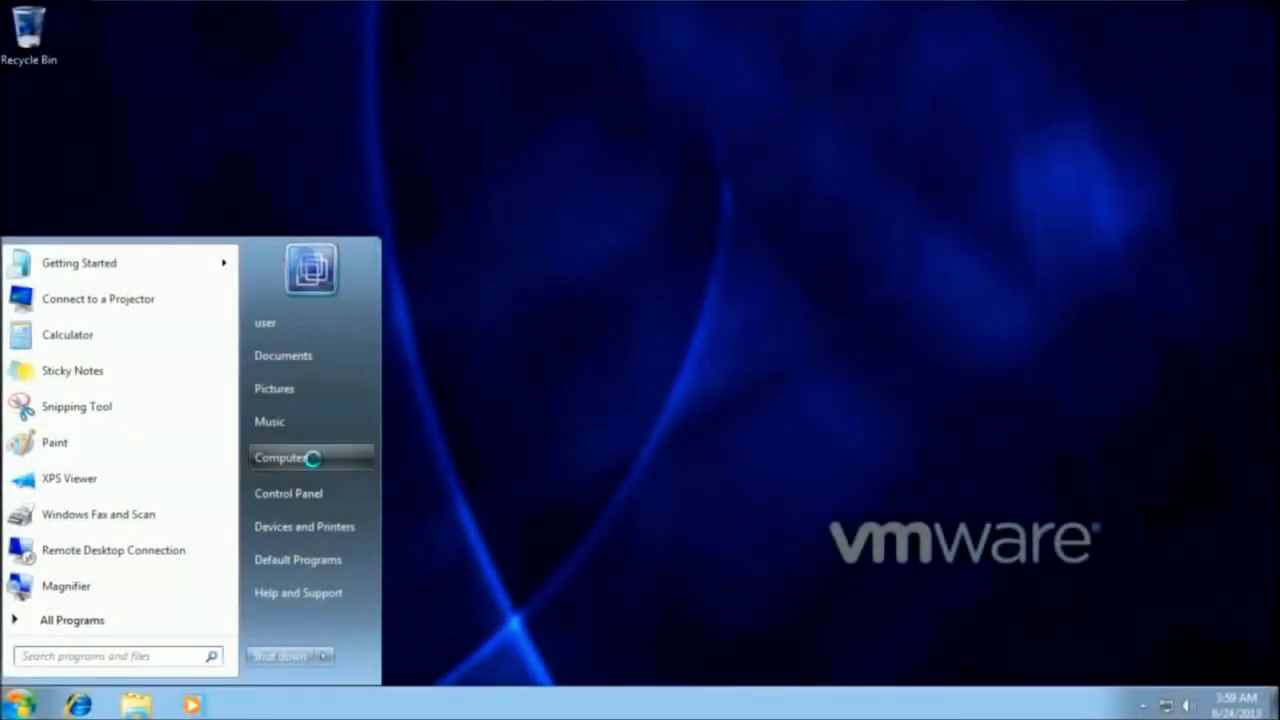
Open the computer's properties on the newly installed Windows to check its system type
{"action": "right_click", "coordinate": [312, 458]}
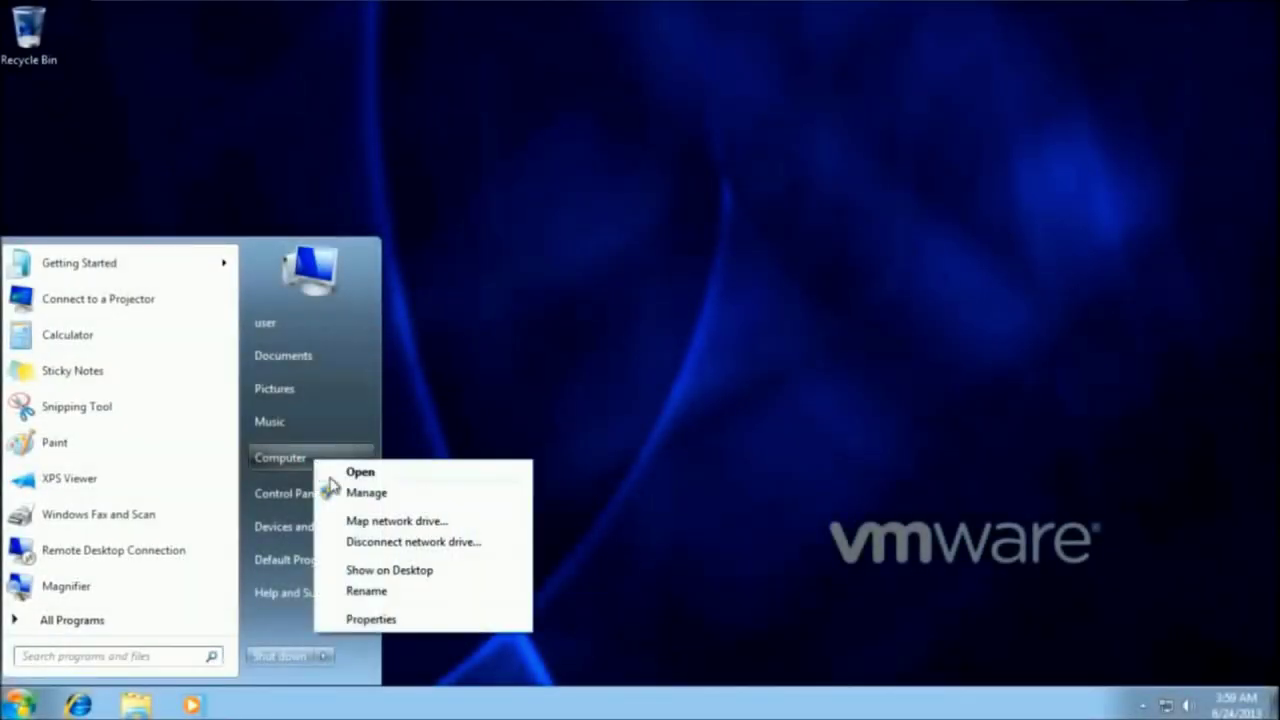
{"action": "left_click", "coordinate": [381, 617]}
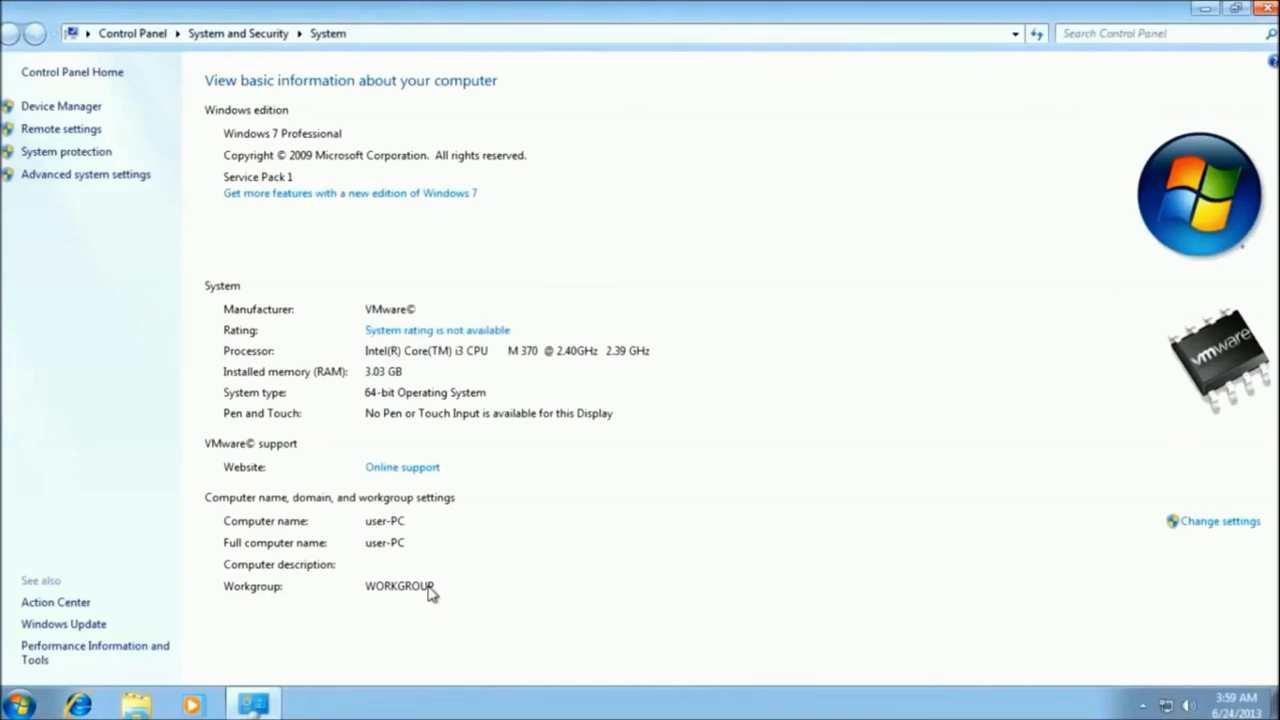